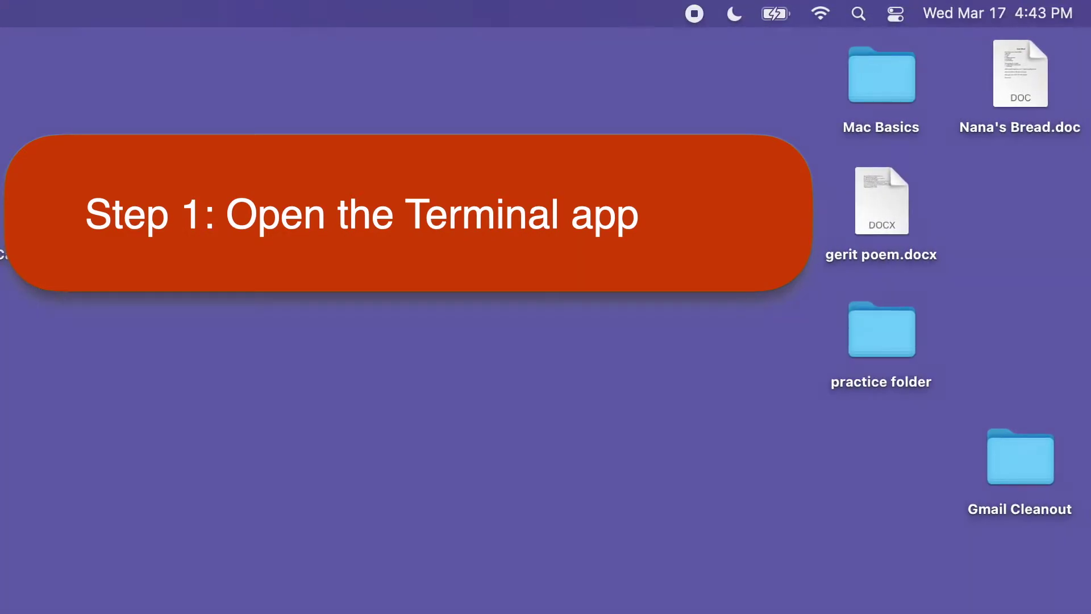
Step: Launch Terminal from a Spotlight search for "terminal"
click(859, 14)
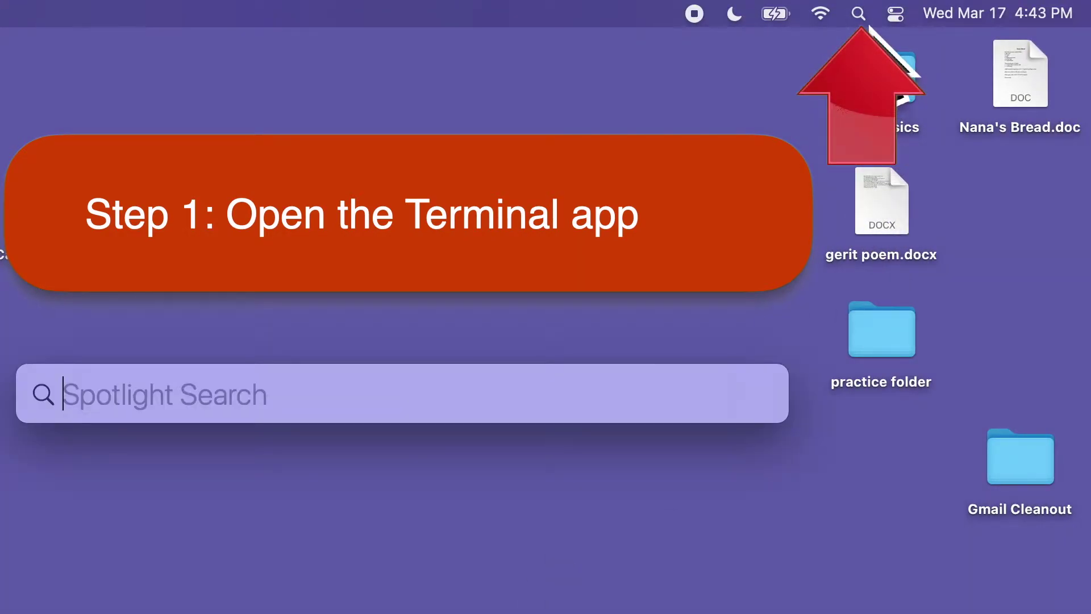
text(term)
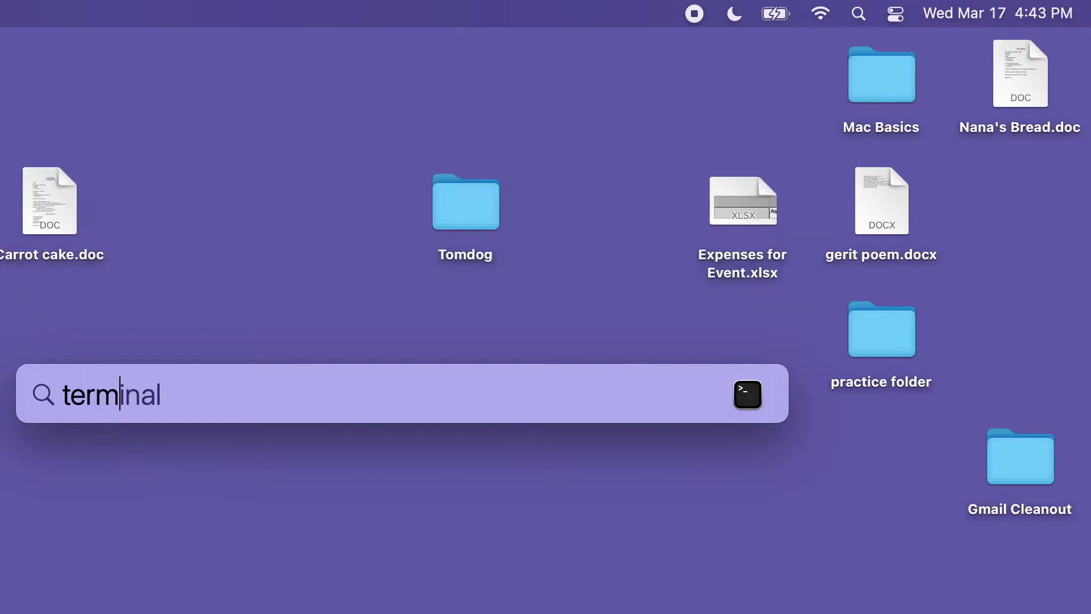
text(in)
key(Return)
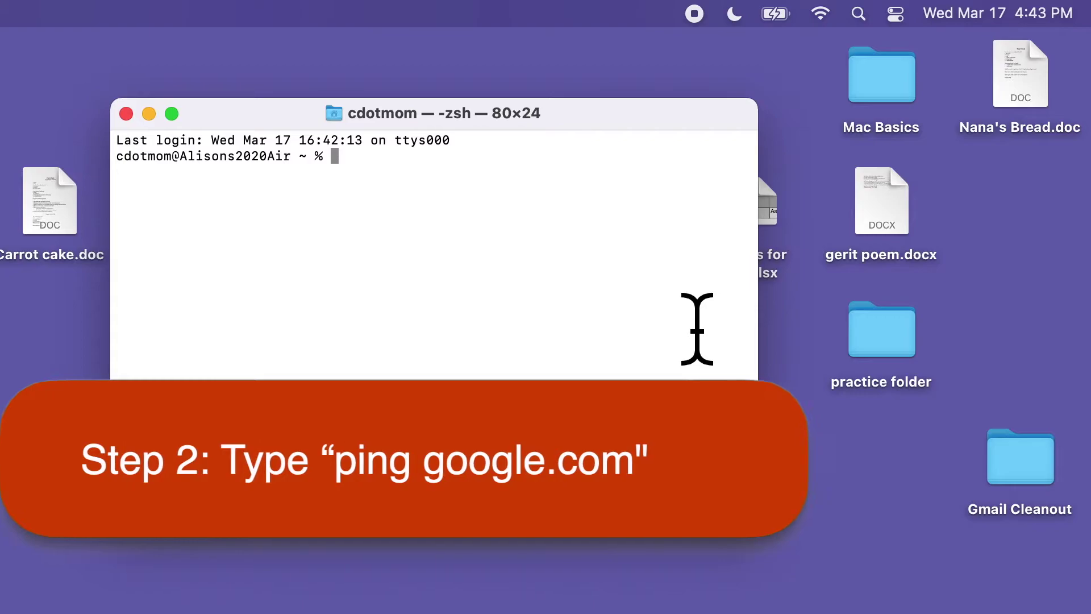
text(ping go)
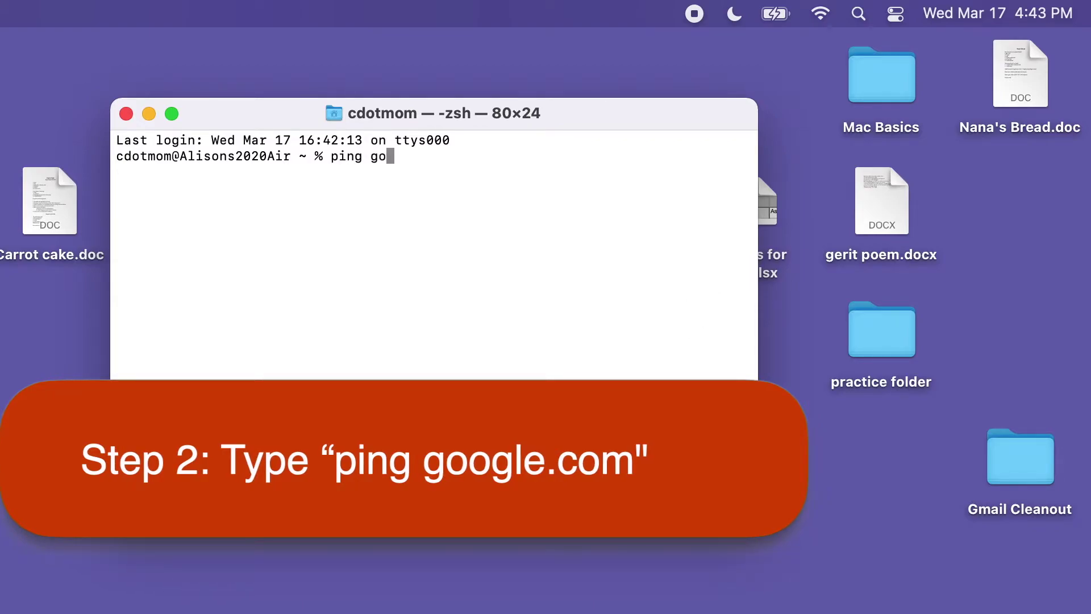
text(ogle.com)
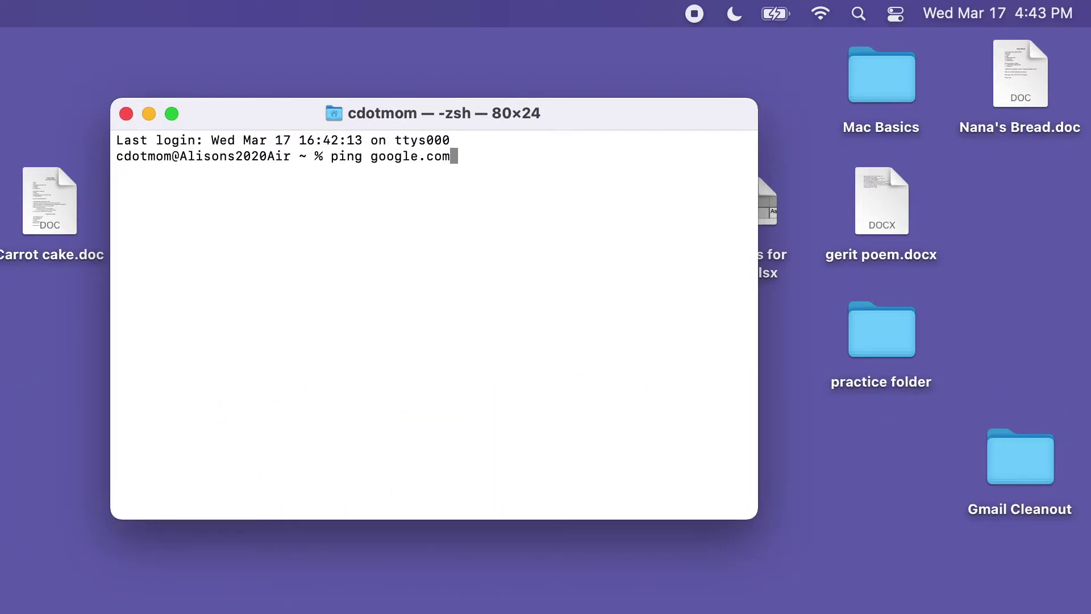
Step: Run "ping google.com" at the zsh prompt to start continuous pinging
key(Return)
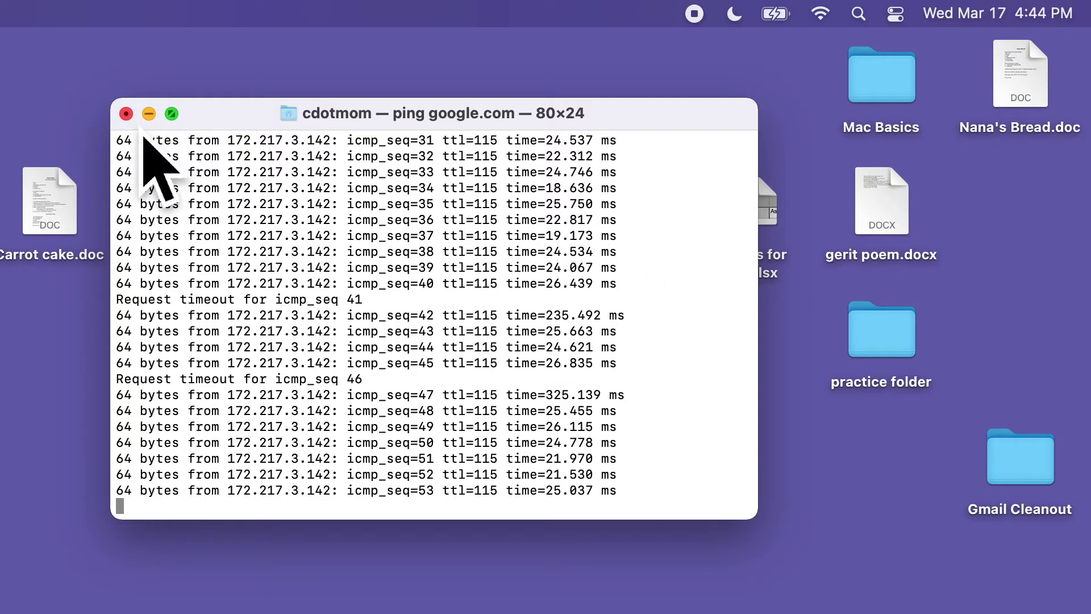
Step: After watching the ping replies, close the Terminal window and terminate the running ping
click(125, 112)
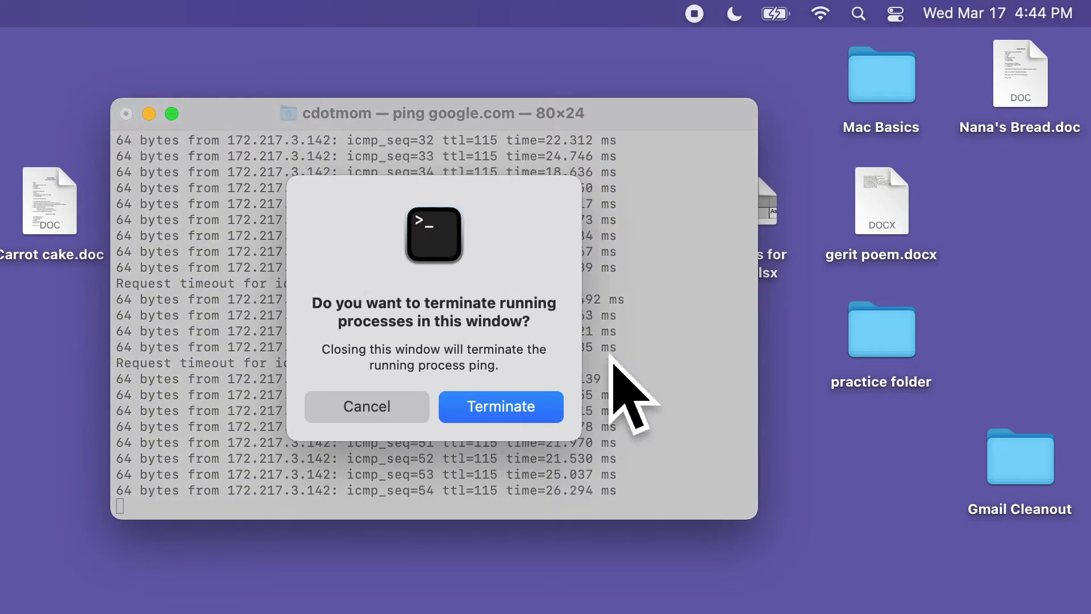
click(545, 408)
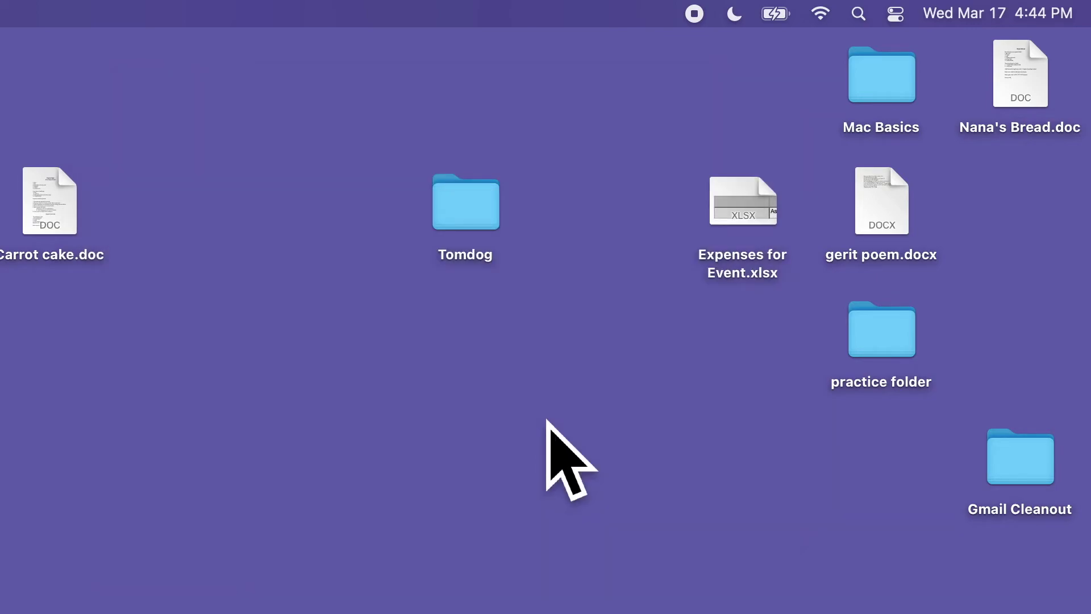